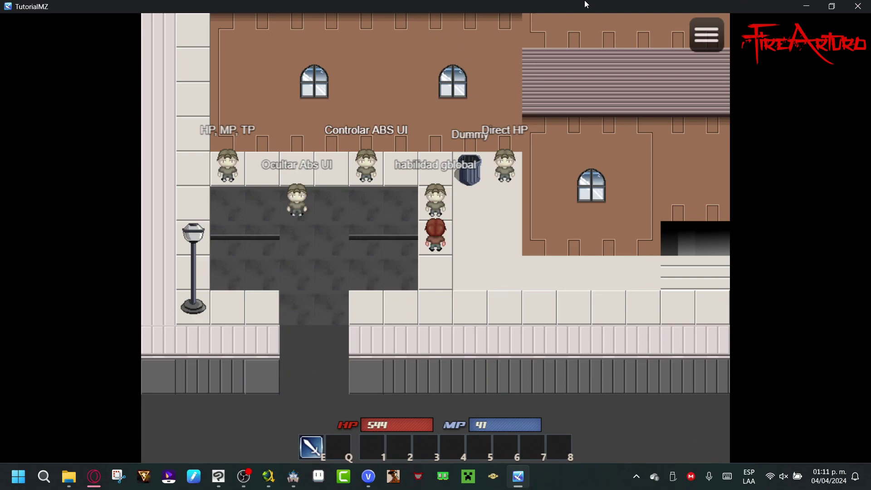
- Talk to the "habilidad gblobal" character in the playtest and run the Exploción global skill twice
key(Return)
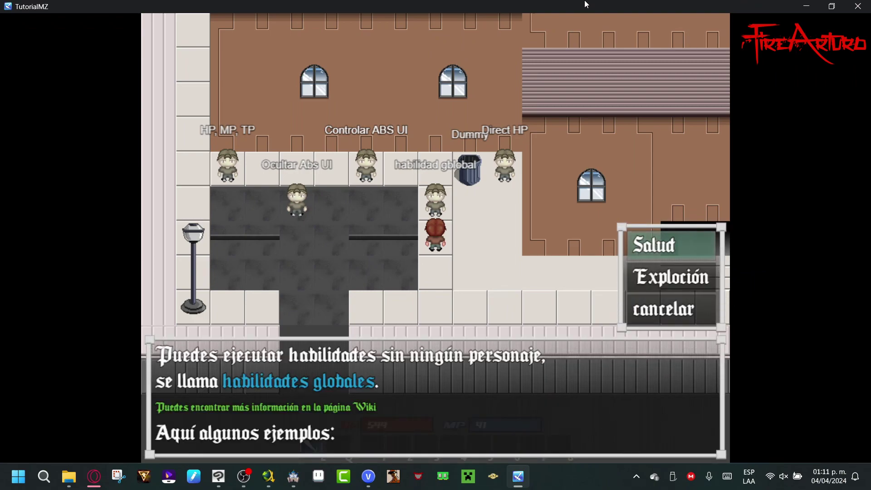
key(Down)
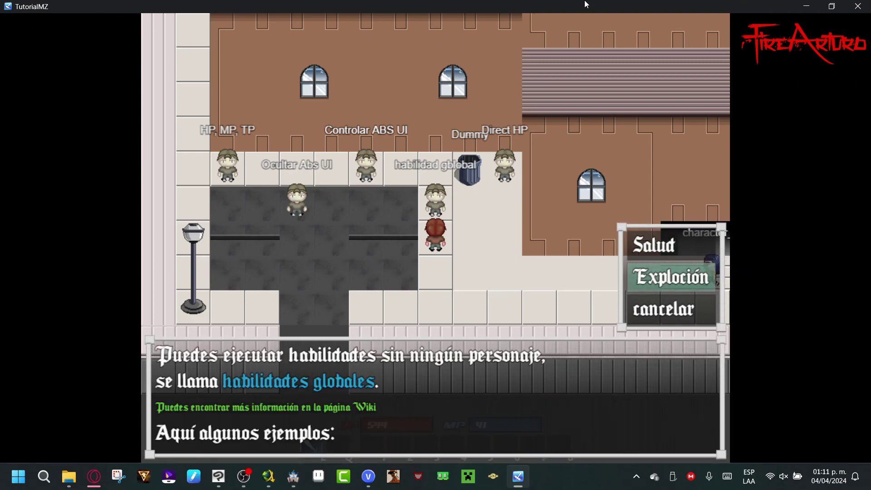
key(Return)
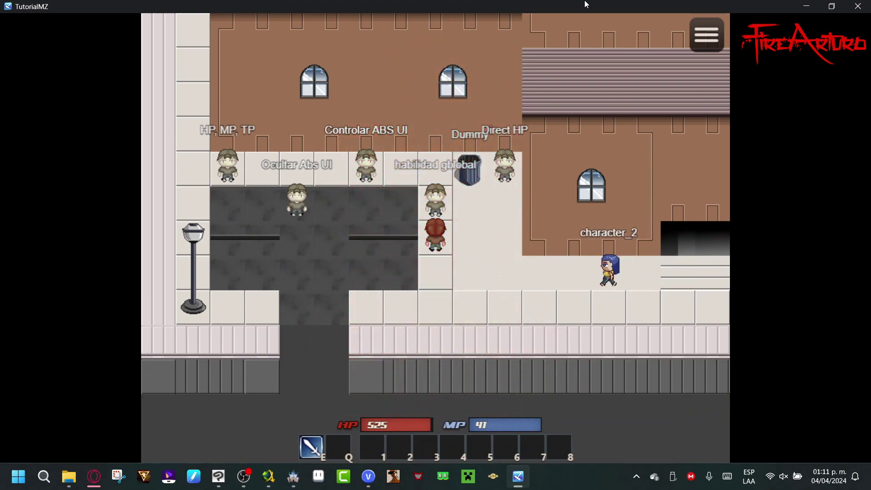
key(Down)
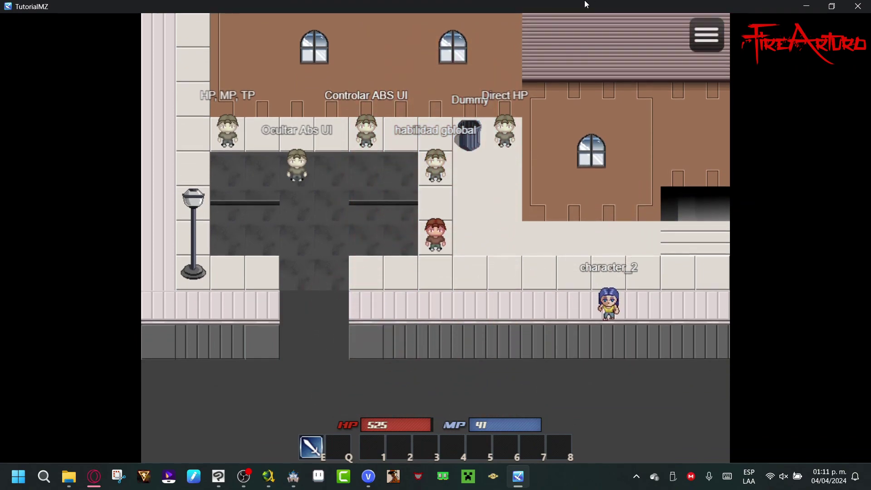
key(Up)
key(Return)
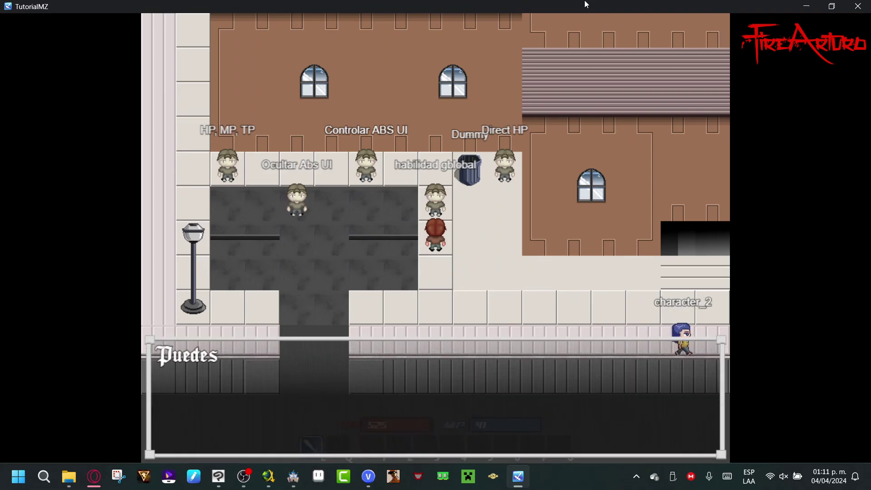
key(Down)
key(Return)
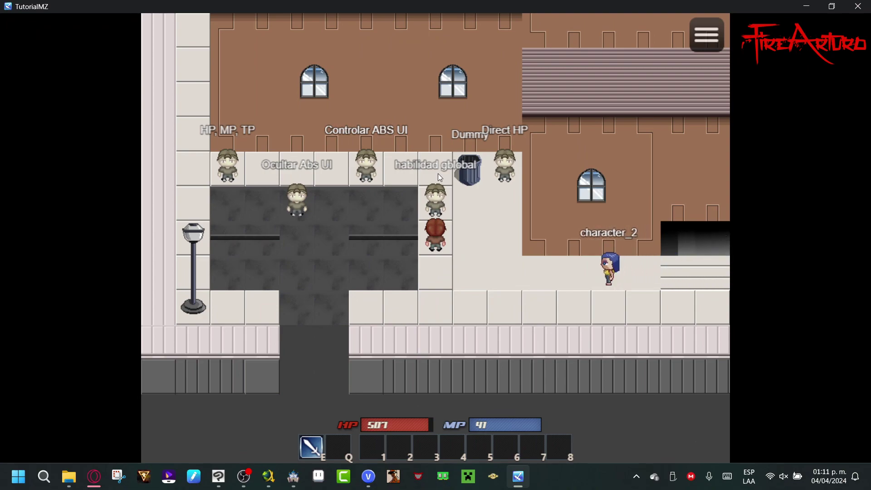
- Test the Salud skill through the "habilidad gblobal" character, repeating it after another Exploción
click(473, 179)
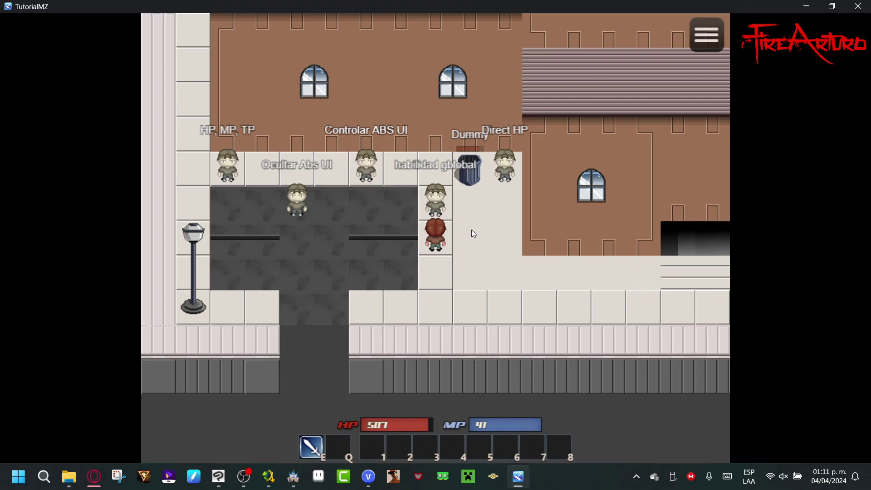
key(Return)
key(Return)
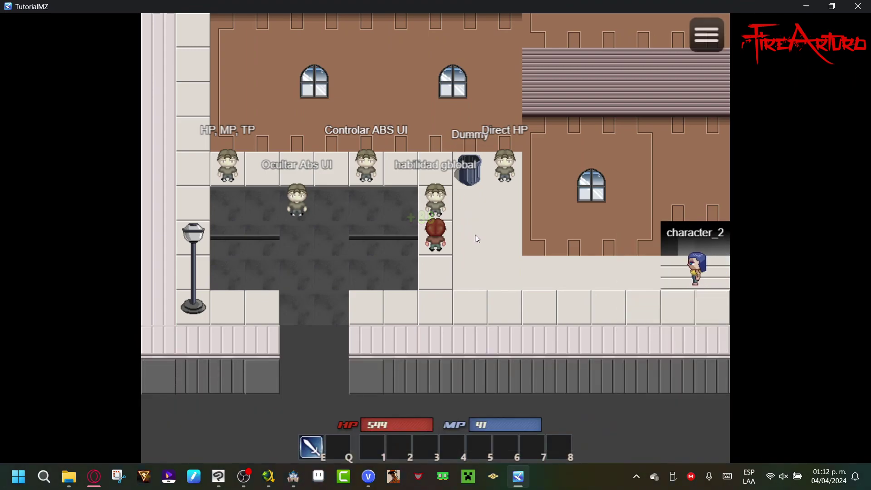
key(Down)
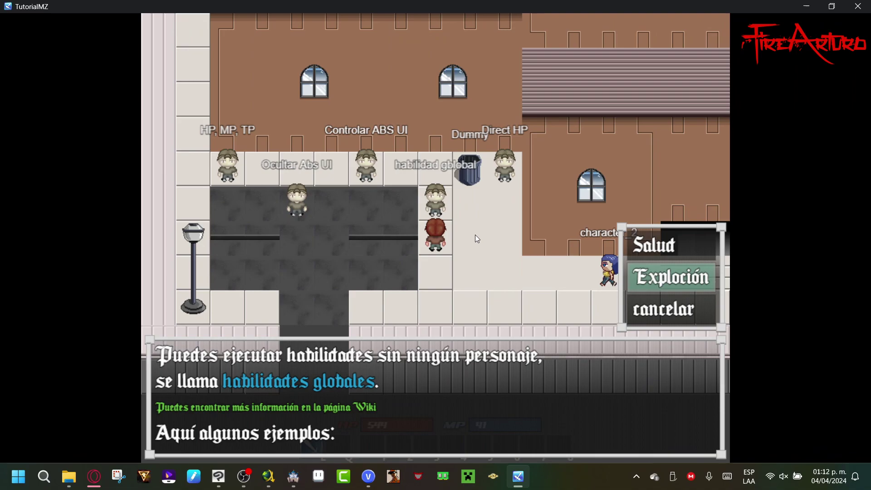
key(Return)
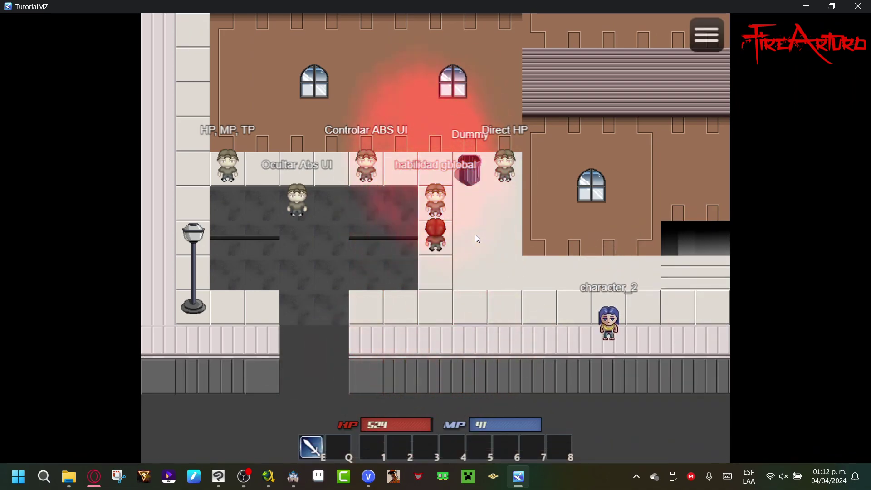
key(Return)
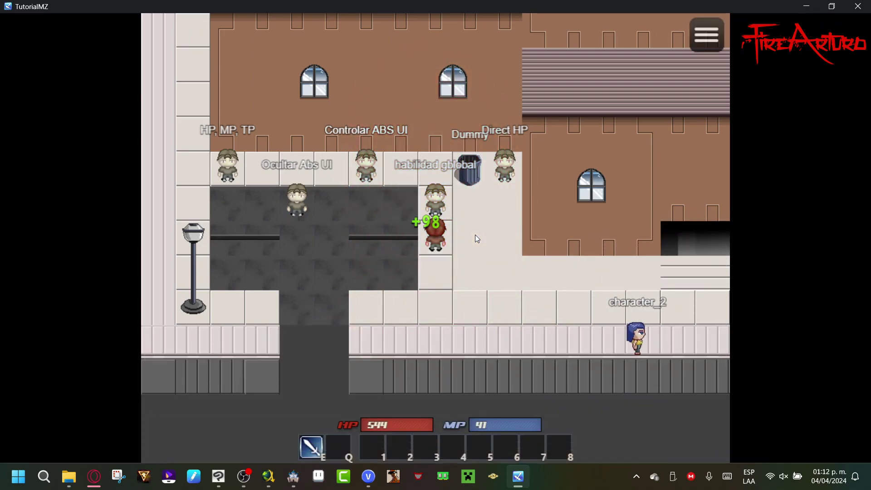
- Walk the player away from the "habilidad gblobal" character and close the playtest
key(Right)
key(Right)
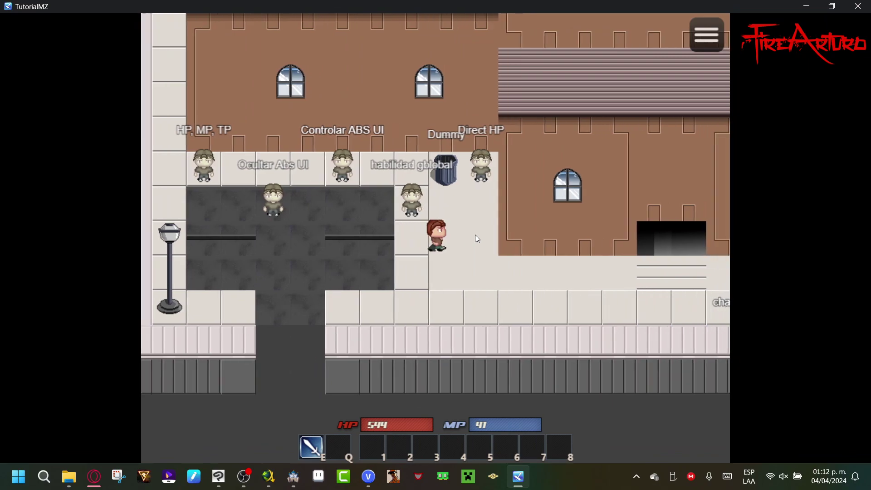
key(Left)
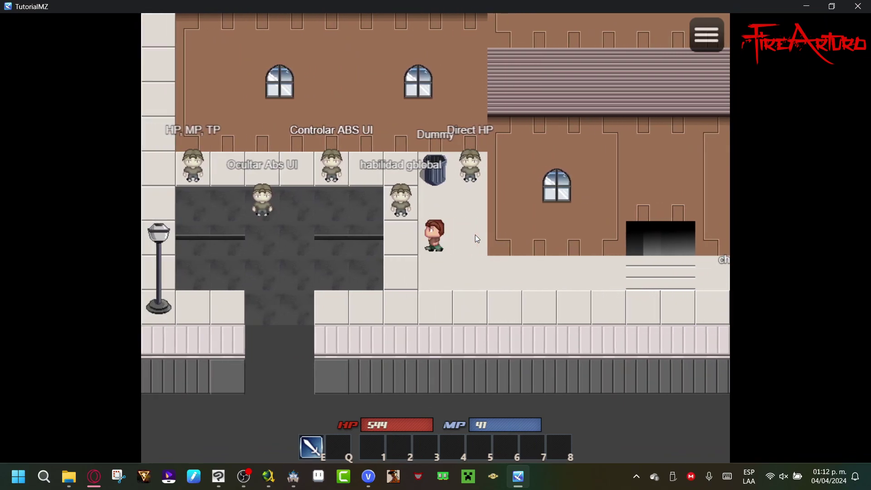
click(858, 6)
- Open the Direct HP event on the Tutociudad map and examine its choice branches and script commands
click(653, 194)
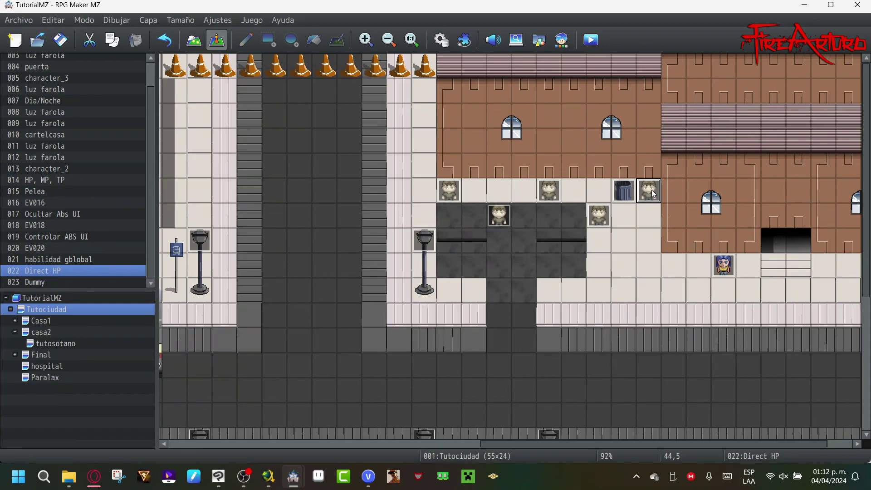
double_click(654, 195)
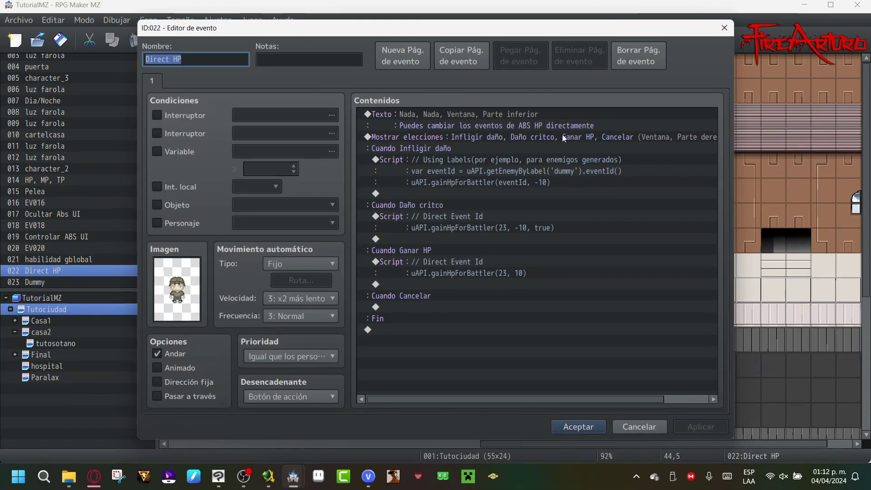
mouse_move(194, 95)
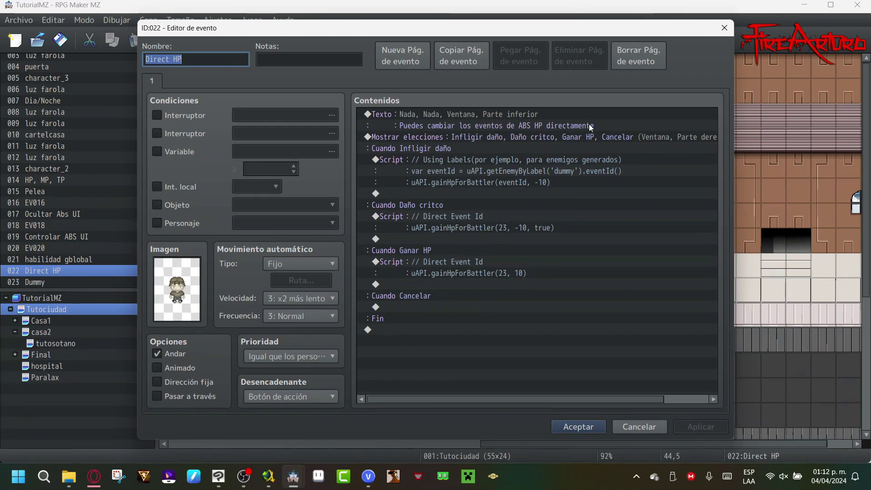
click(432, 137)
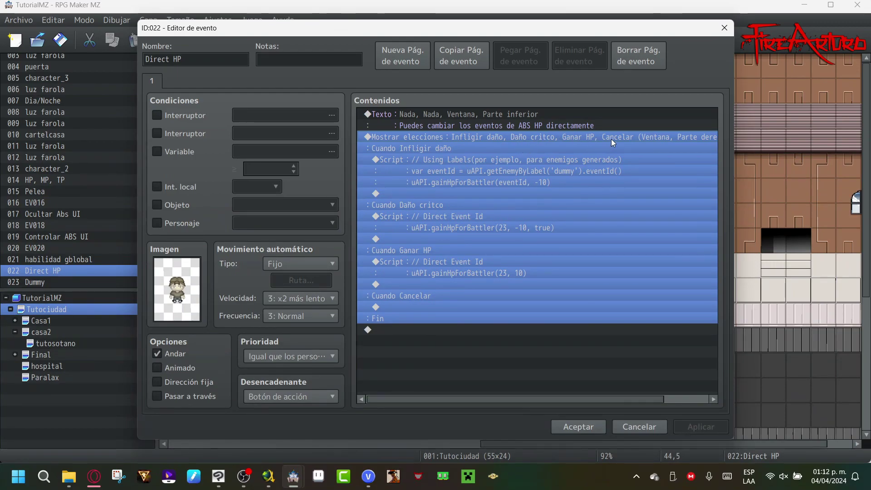
click(538, 165)
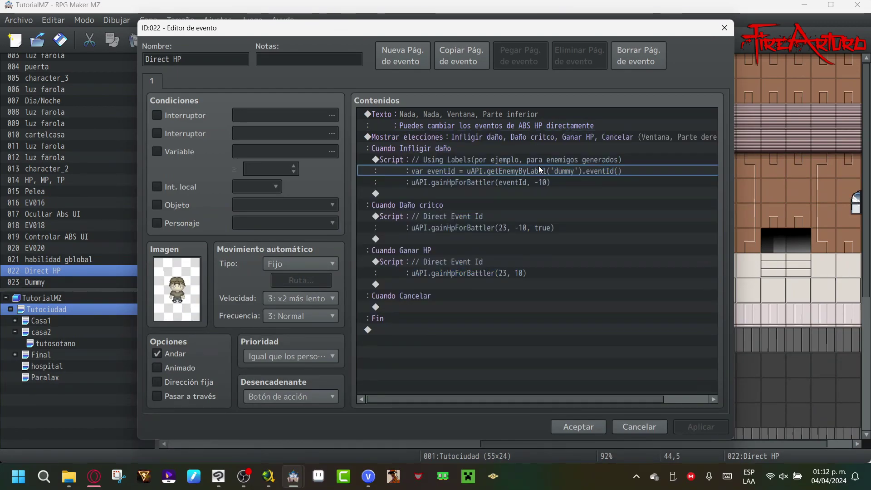
- Examine the label-based damage script in the Infligir daño branch, then accept the script and the Direct HP event
double_click(501, 156)
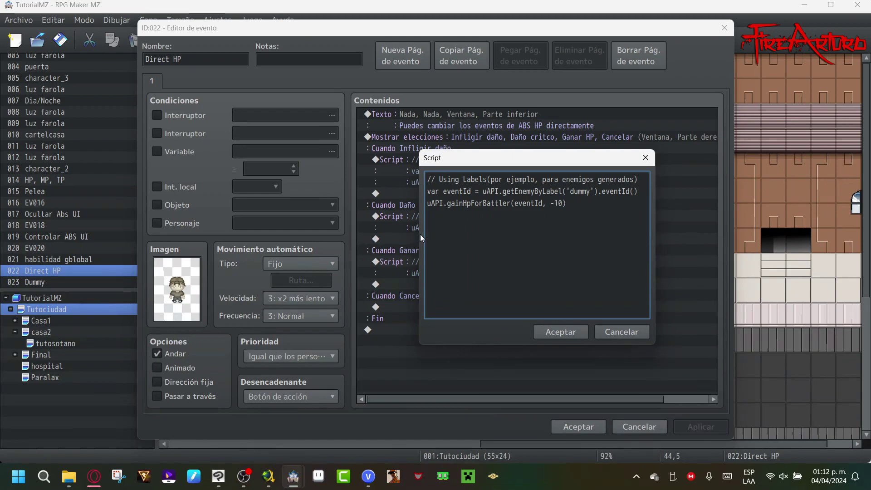
drag(433, 190, 430, 212)
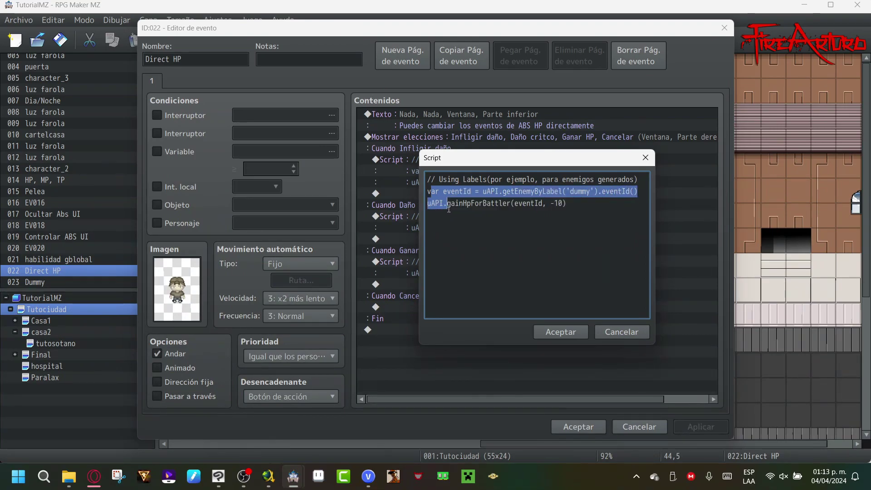
drag(462, 212, 573, 207)
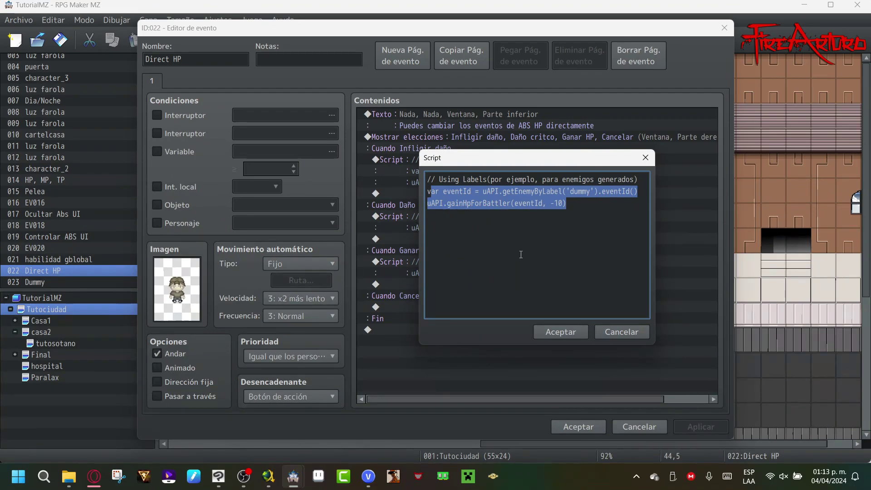
click(584, 335)
click(584, 429)
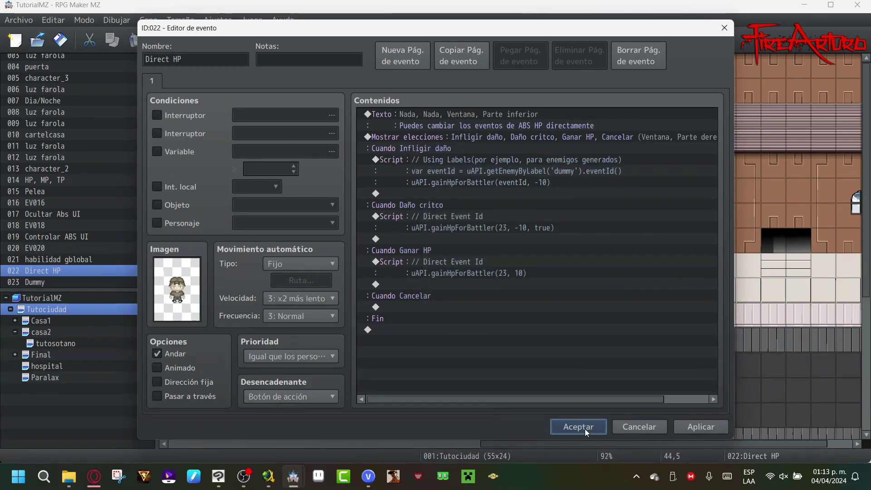
- Open the Dummy event, examine the ABS comment among its first-page commands, and close the event
double_click(626, 194)
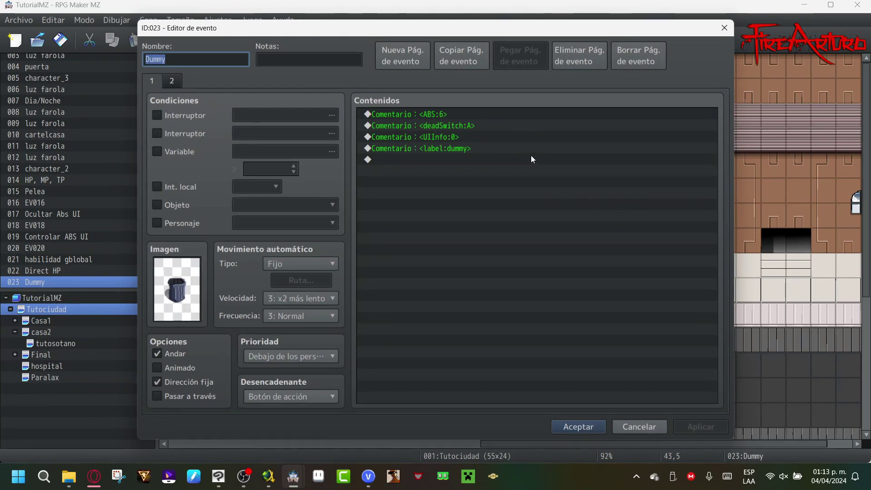
click(475, 115)
double_click(497, 220)
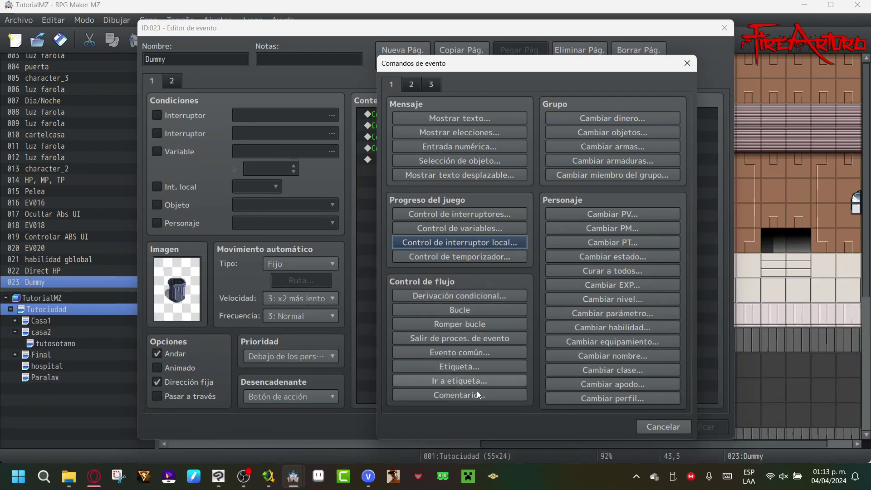
click(688, 63)
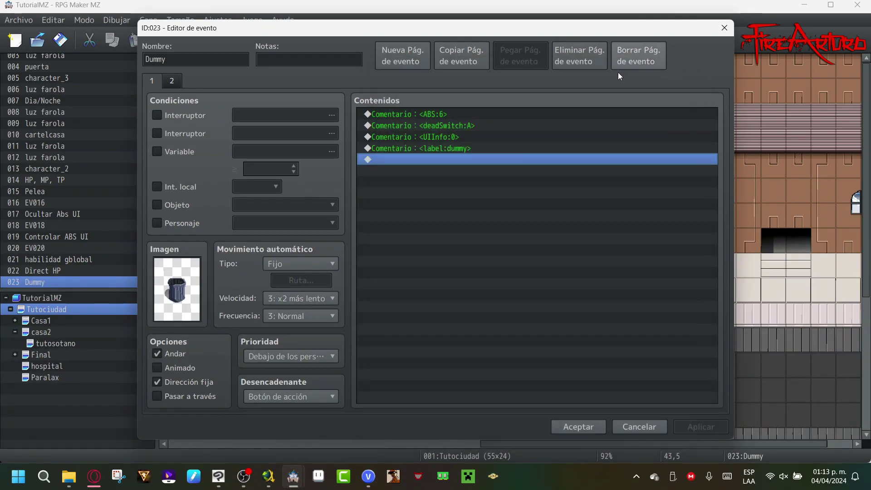
click(484, 113)
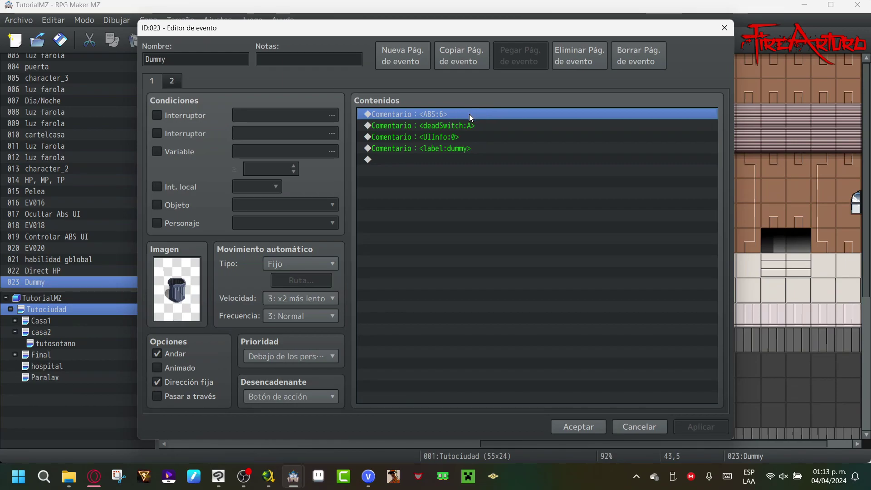
click(725, 28)
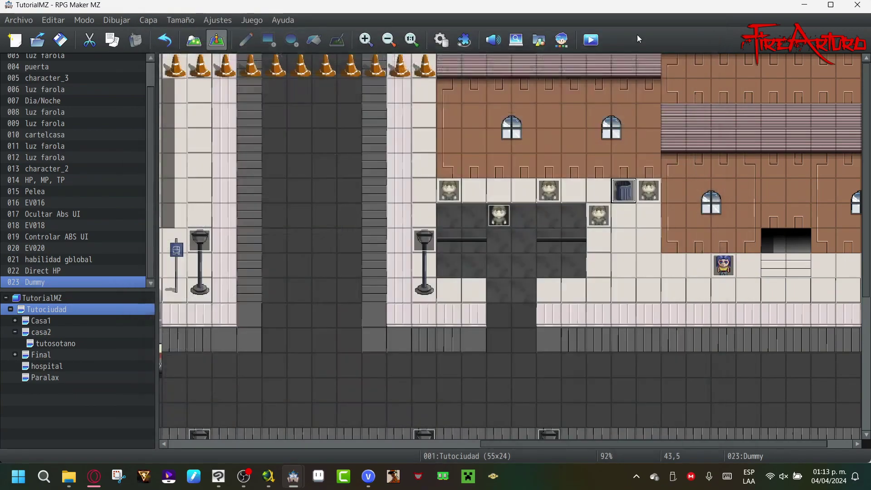
- Review enemy 0006 Dummy among the database's Enemigos entries and close the database
click(457, 42)
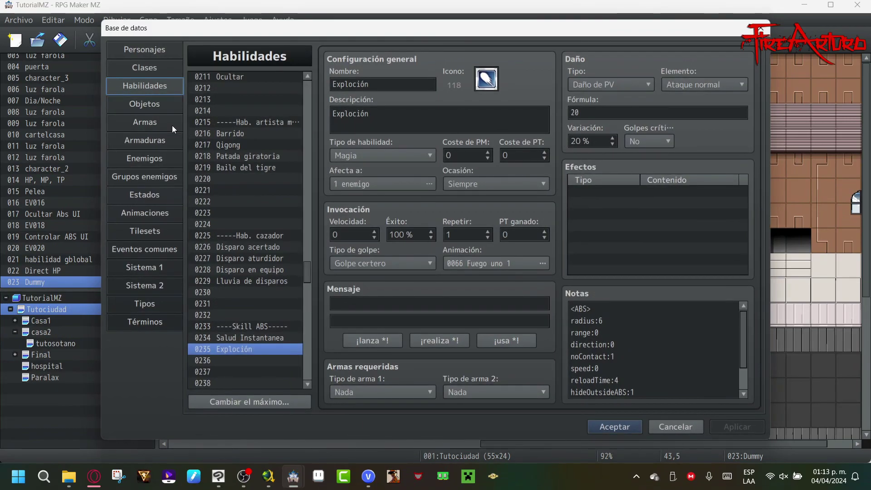
click(163, 160)
click(267, 135)
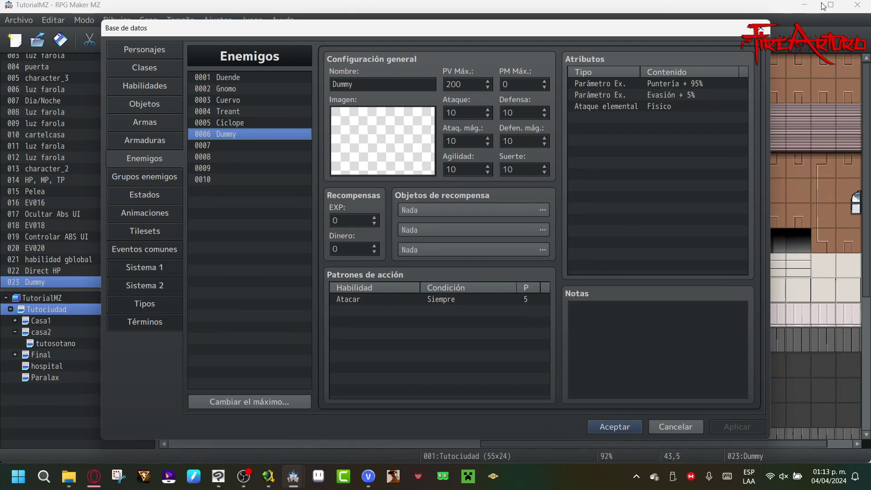
click(761, 29)
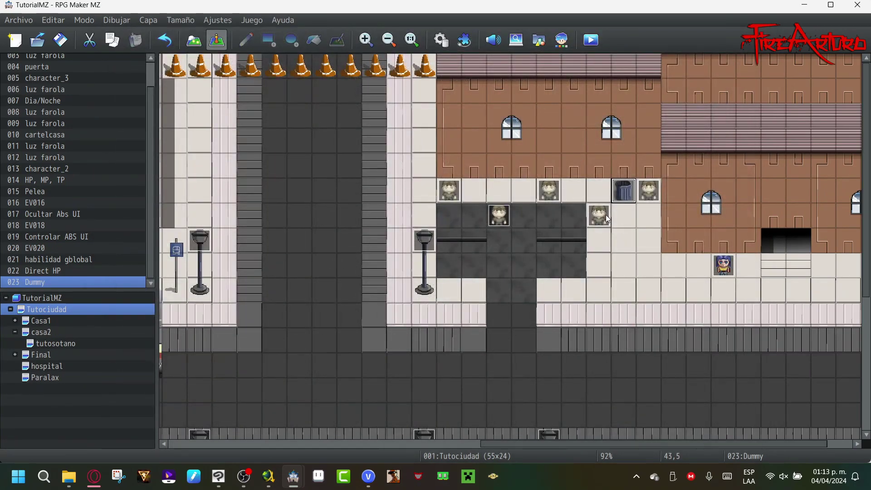
- Reopen the Dummy event and examine its deadSwitch comment and the commands on its second page
double_click(599, 216)
click(724, 26)
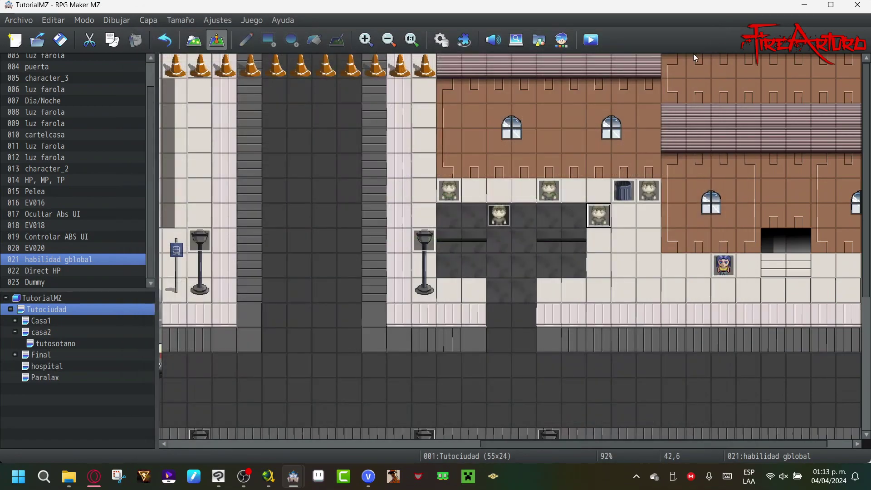
double_click(623, 192)
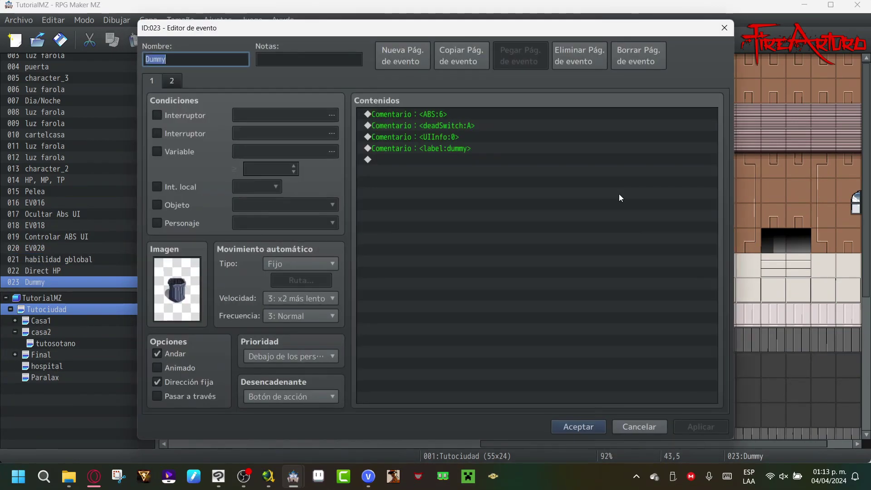
click(470, 125)
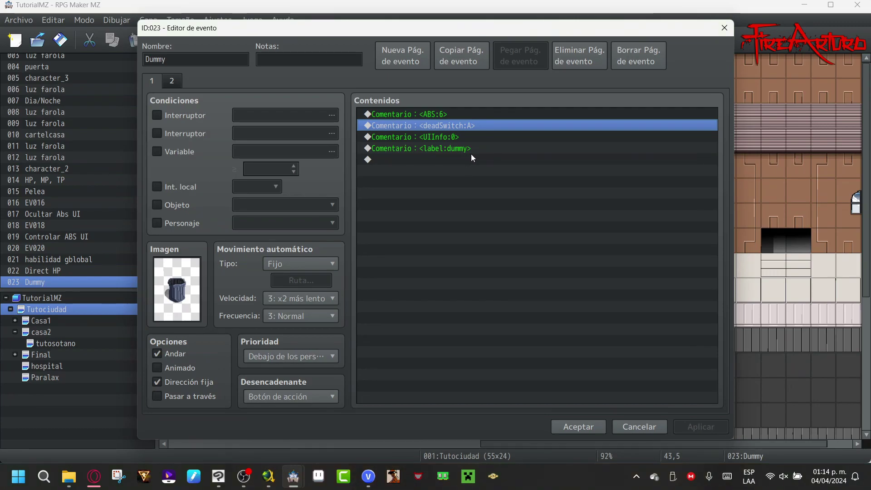
click(170, 85)
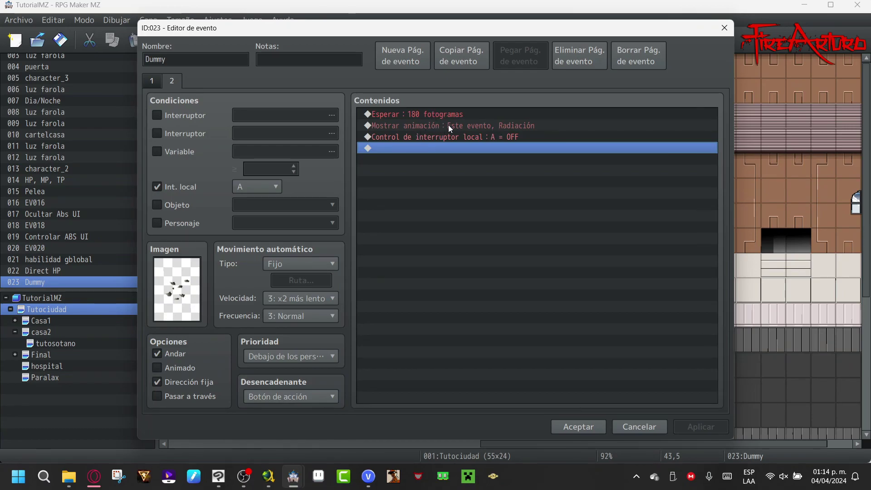
click(548, 126)
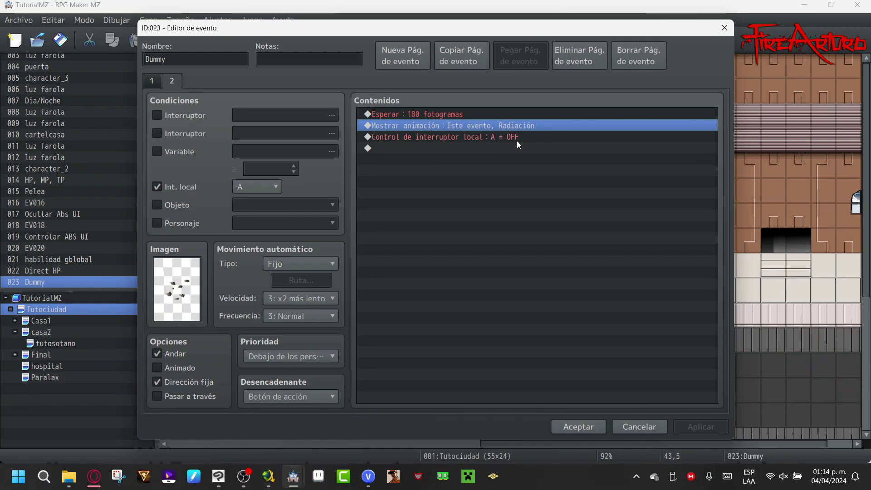
- Review the comments on the Dummy event's first page, close it, and check the Dummy enemy's PV Máx. in the database
click(154, 81)
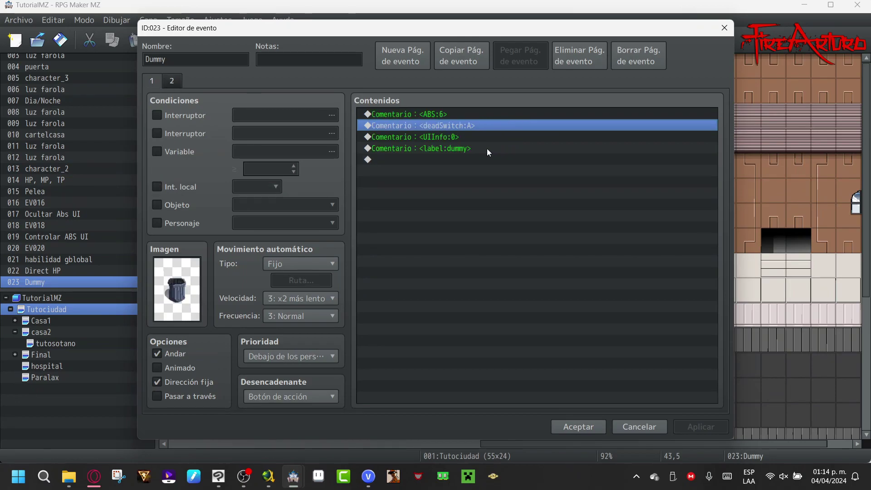
click(625, 427)
click(449, 43)
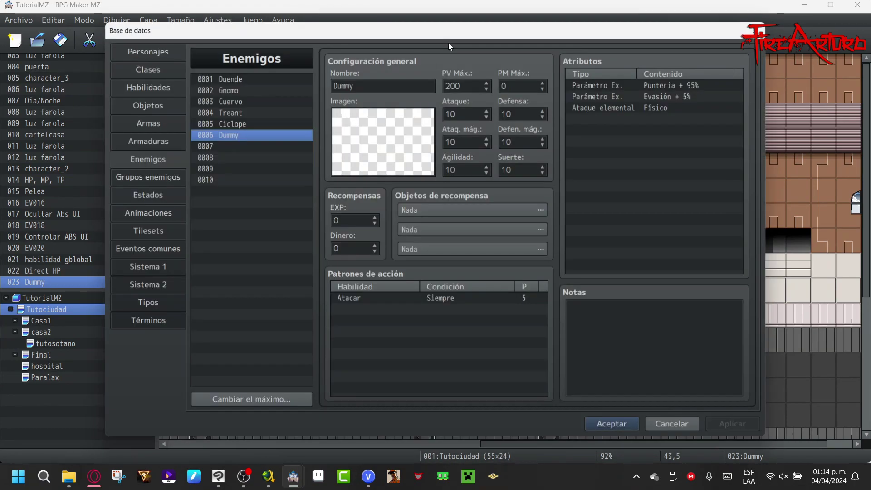
double_click(455, 83)
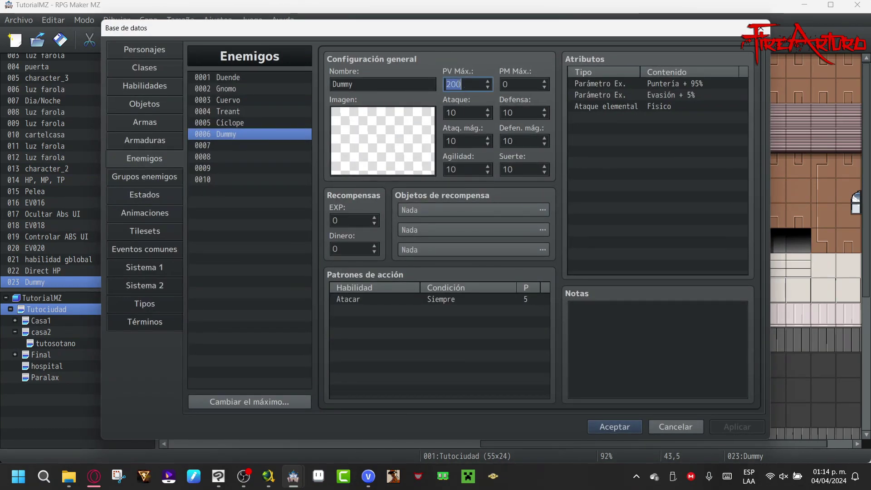
click(768, 30)
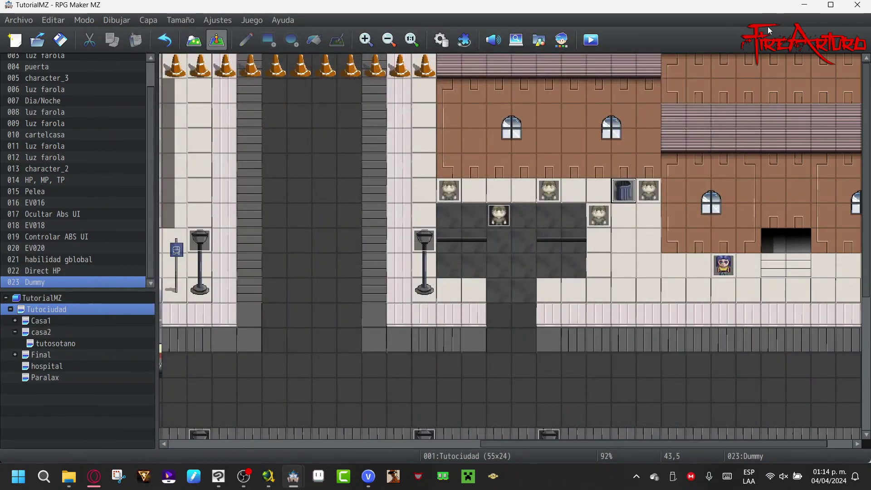
- Open the Direct HP event, examine the scripts in its Infligir daño and Daño critco branches, and accept the event
double_click(657, 190)
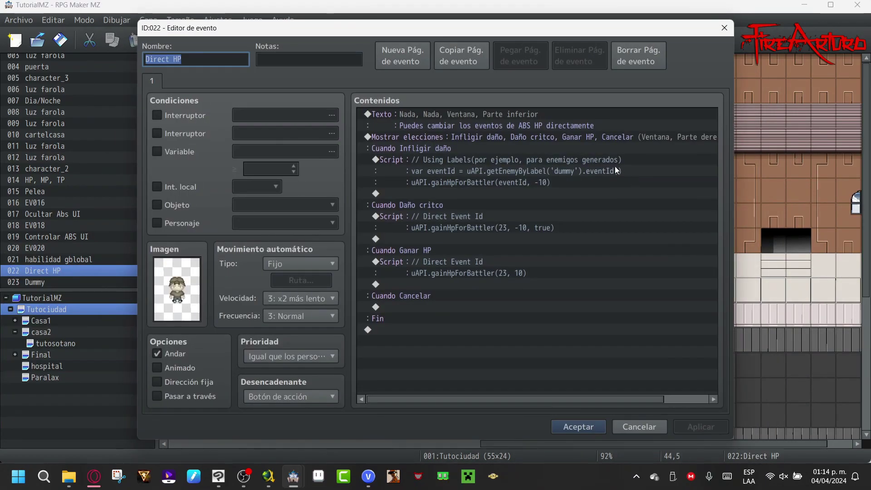
click(602, 159)
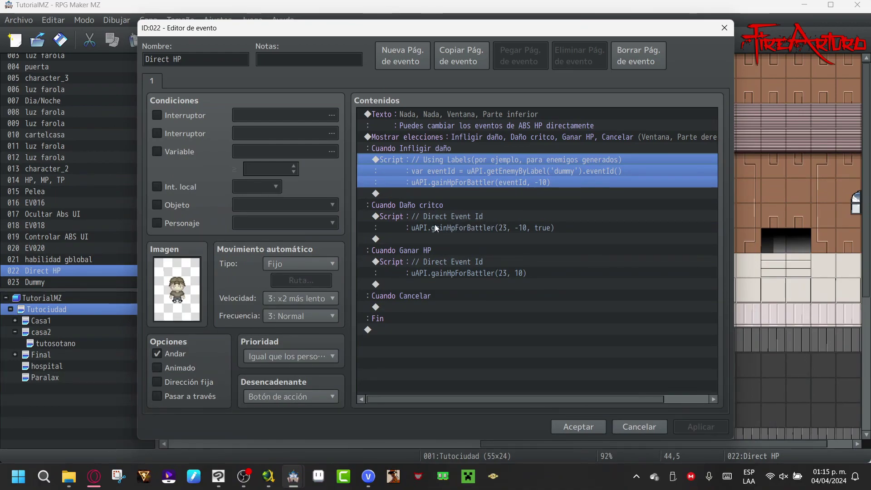
click(483, 229)
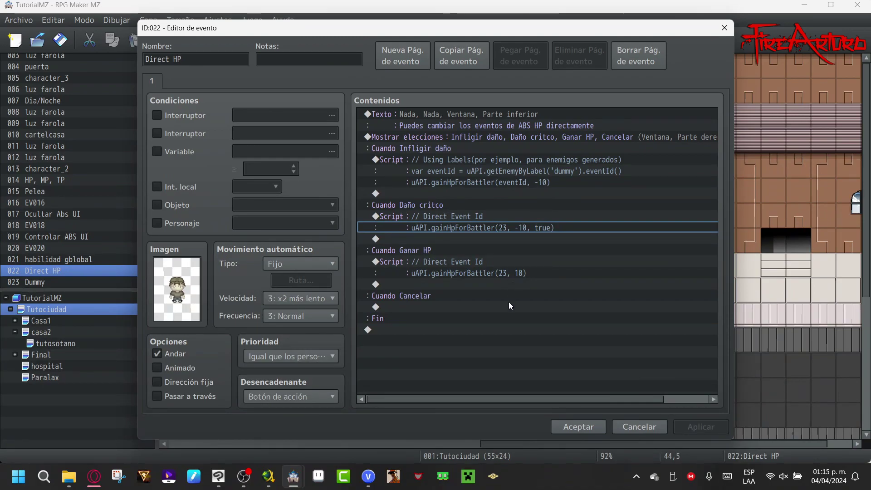
click(586, 428)
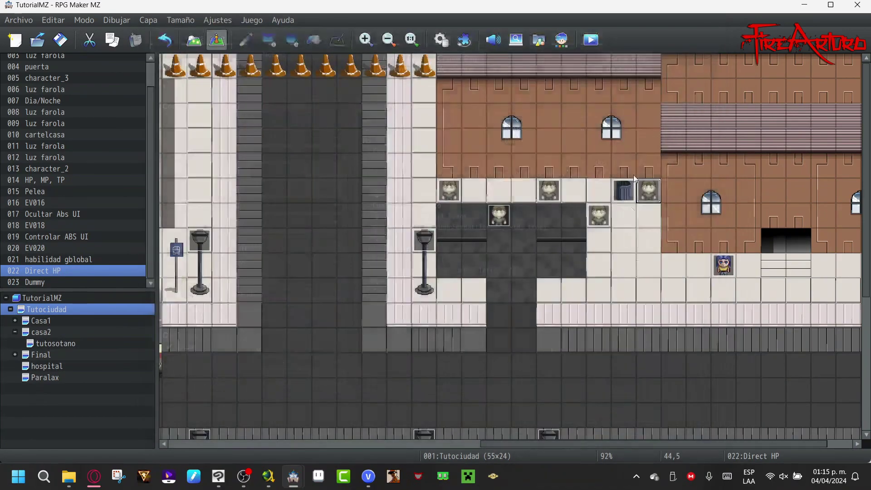
- Start a playtest, walk the character up to the Dummy, and attack it with the sword skill
click(590, 41)
key(Return)
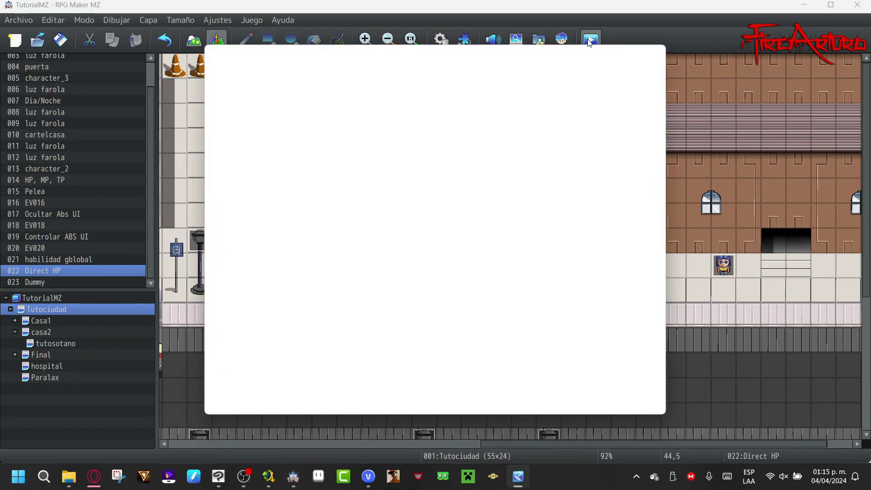
click(627, 50)
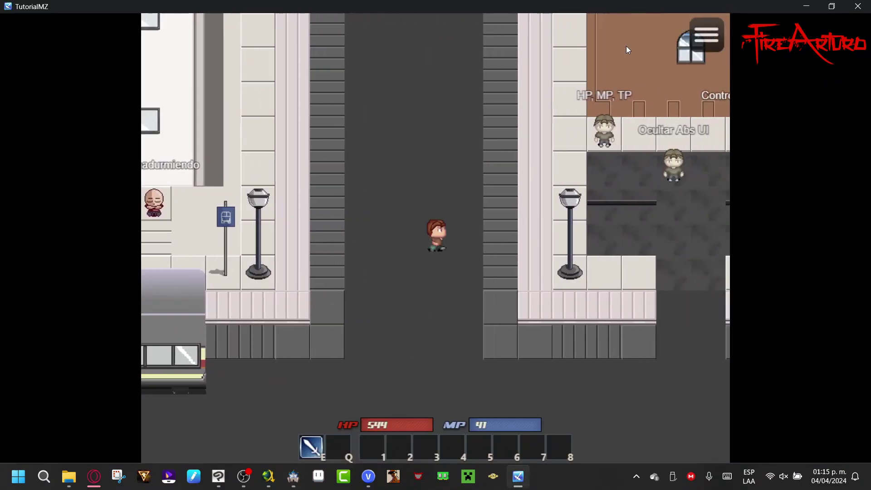
key(Right)
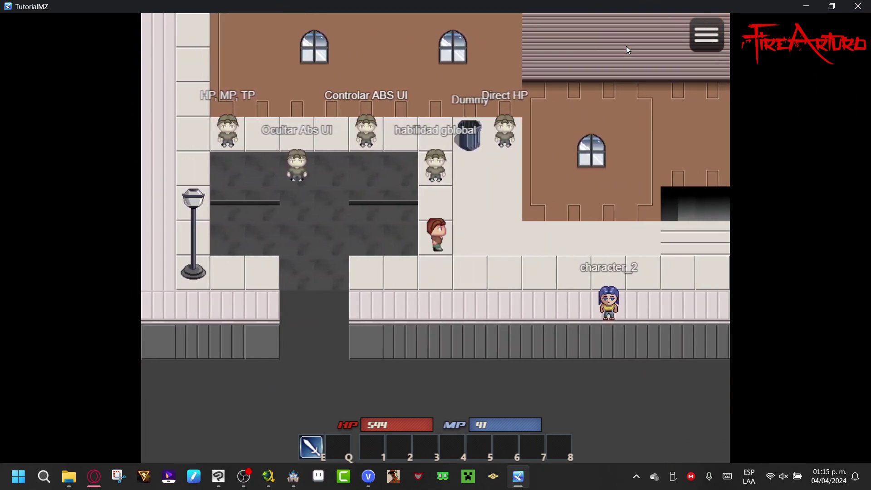
key(Right)
key(Up)
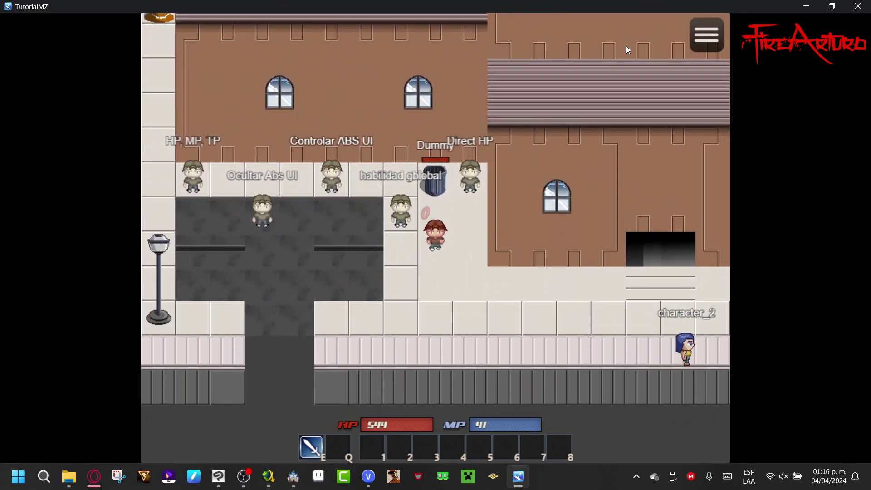
key(Up)
key(e)
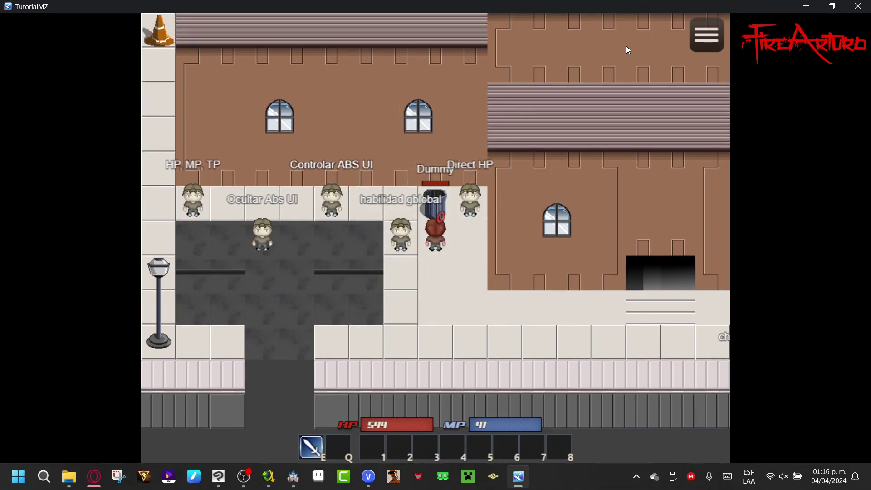
key(e)
- Move the character away from the Dummy and stand directly in front of the Direct HP character
key(Down)
key(Down)
key(Down)
key(Right)
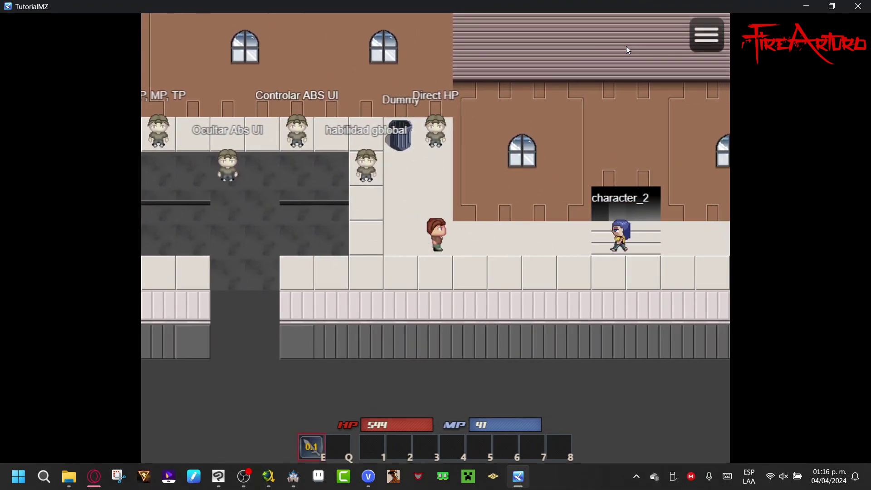
key(Up)
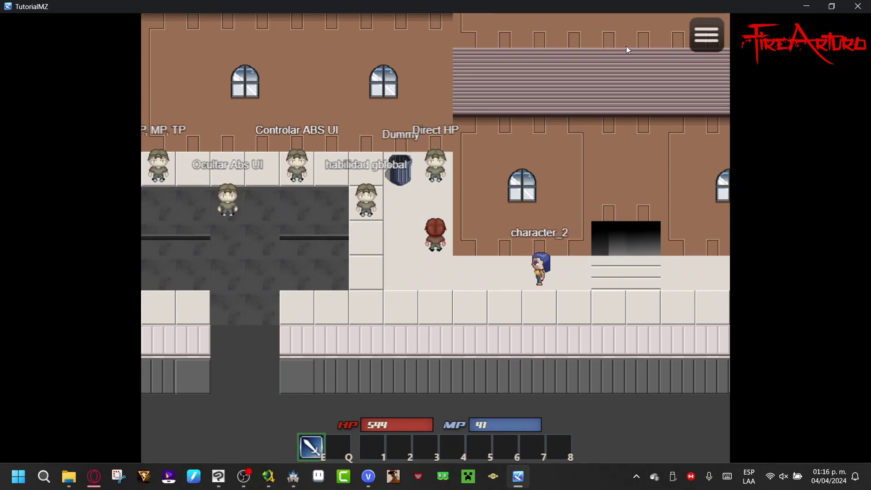
key(Up)
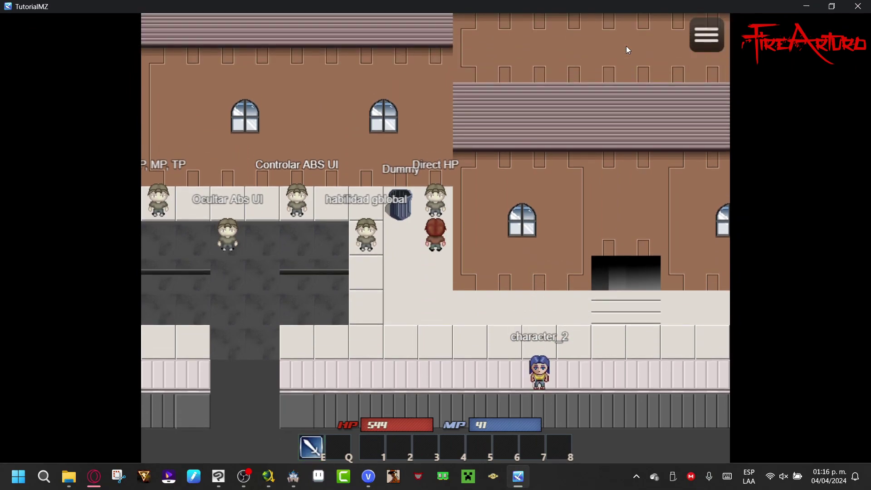
- Talk to the Direct HP character, go through the damage and healing choices, and choose Ganar HP for the Dummy
key(Return)
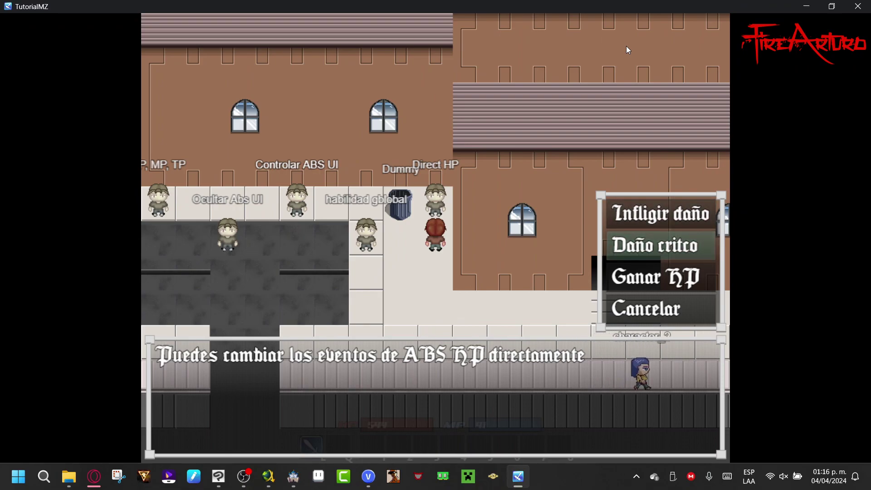
key(Up)
key(Down)
key(Down)
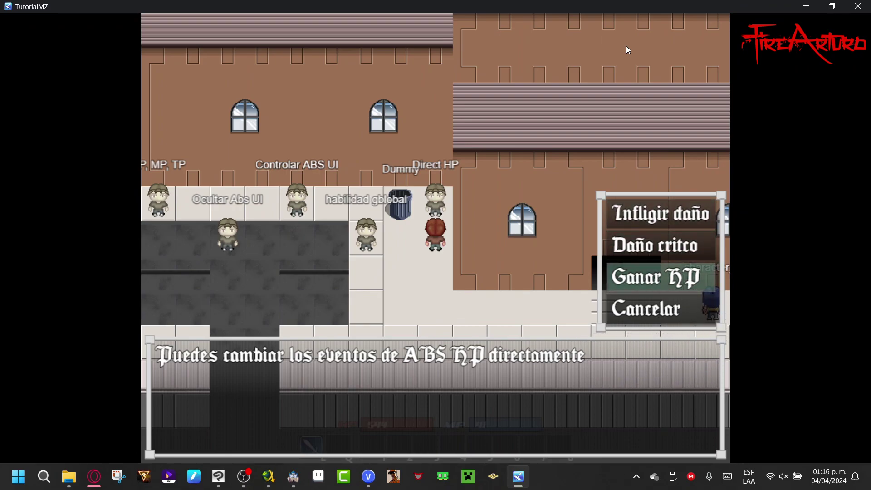
mouse_move(397, 209)
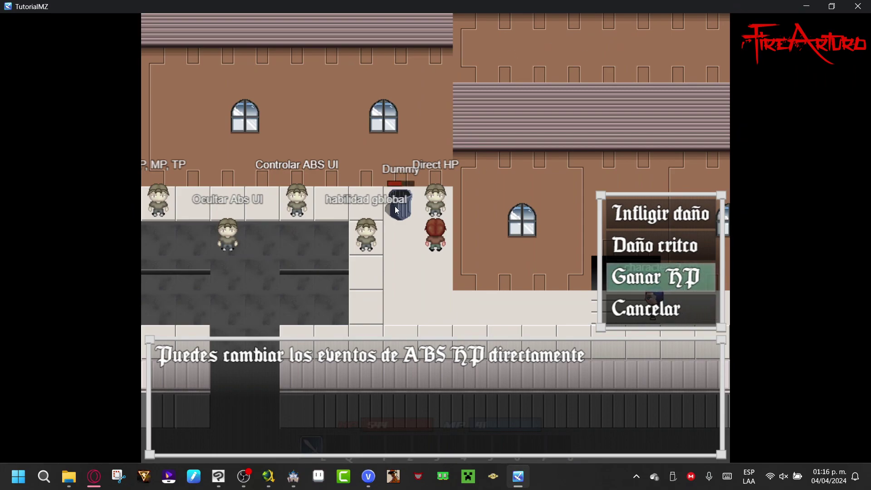
key(Return)
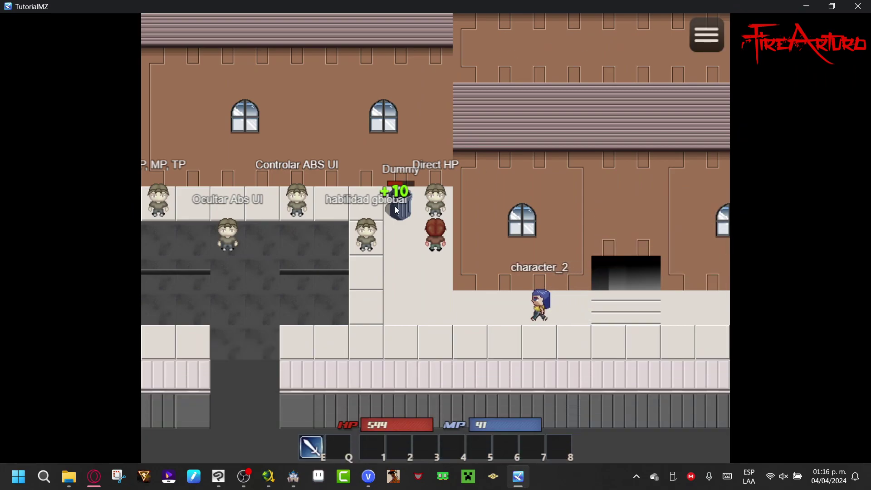
- Talk to the Direct HP character again and choose Ganar HP for the Dummy a second time
key(Return)
key(Up)
key(Up)
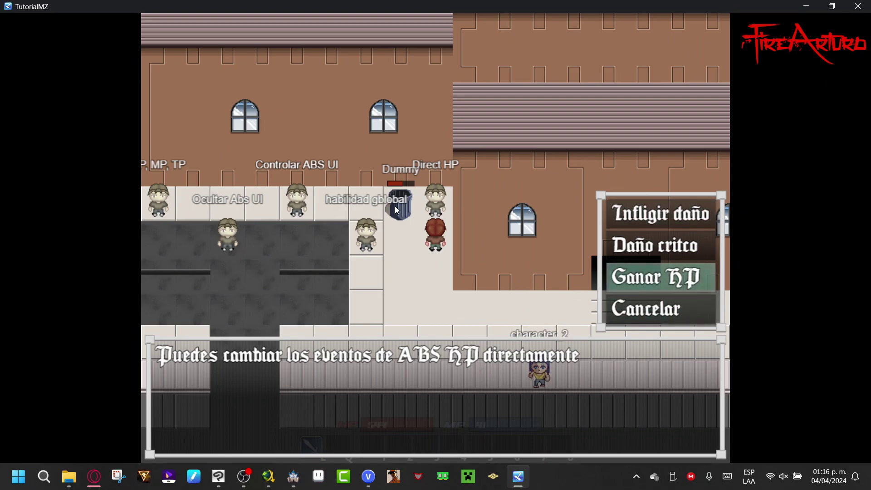
key(Return)
key(Right)
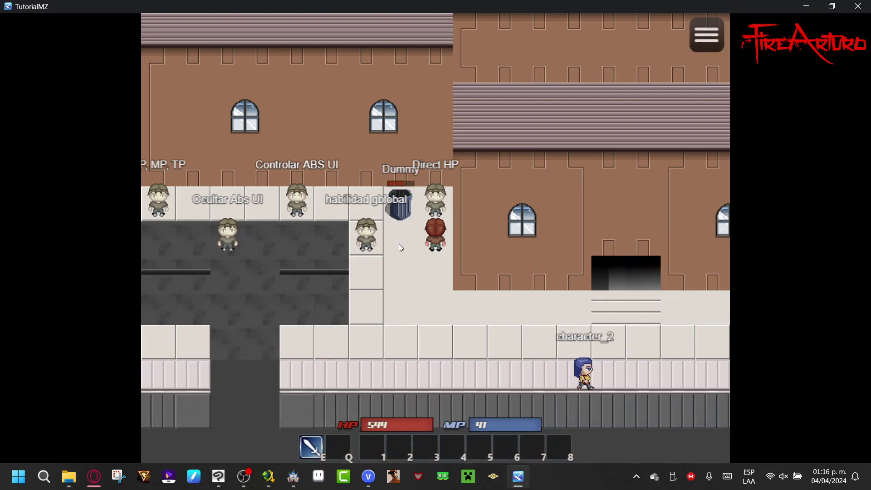
- Apply Daño critco and Infligir daño to the Dummy through the Direct HP character's choices
key(Down)
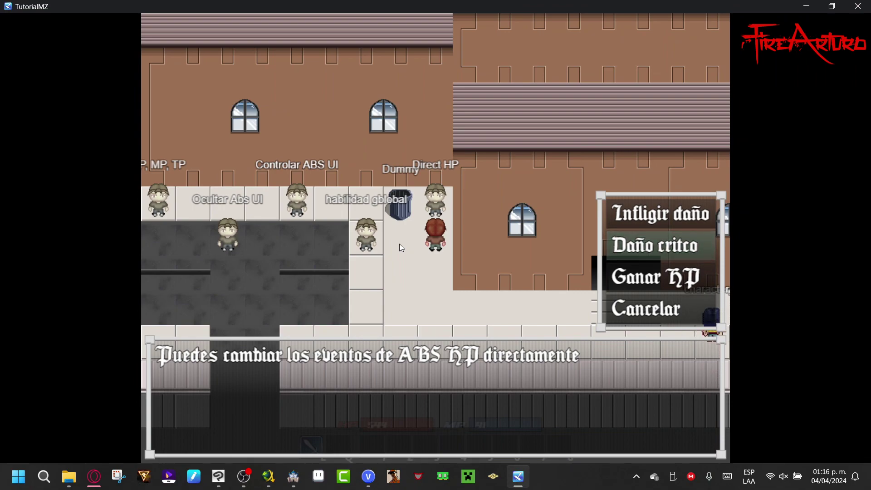
key(Return)
key(Left)
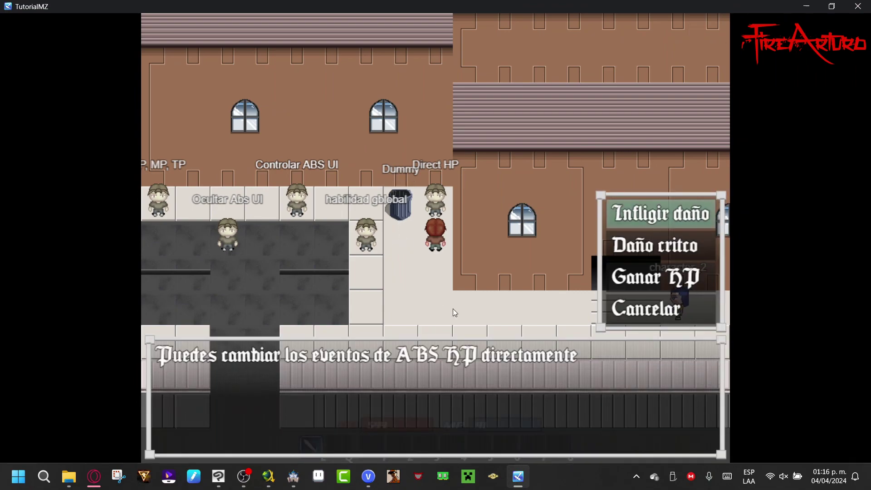
key(Return)
key(Left)
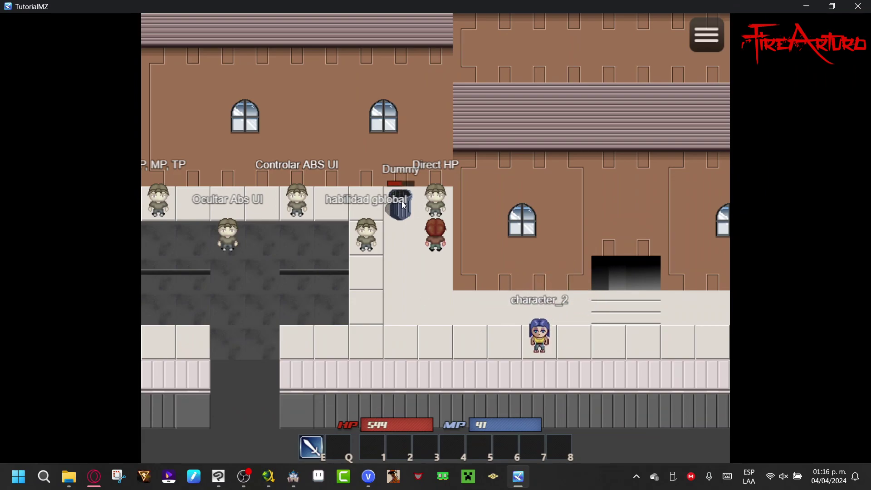
- Walk around to the Dummy's other side, beside the habilidad gblobal character, and attack the Dummy until it is destroyed
click(402, 201)
key(Left)
key(Return)
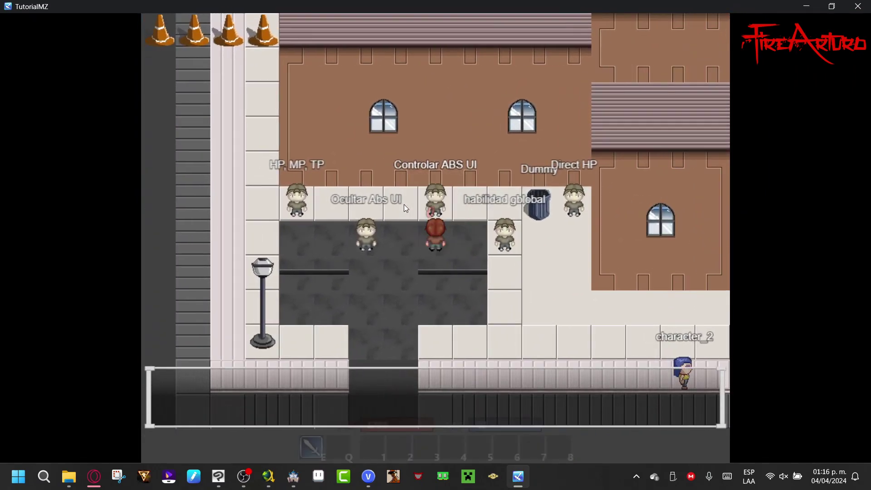
key(Return)
key(Right)
key(Right)
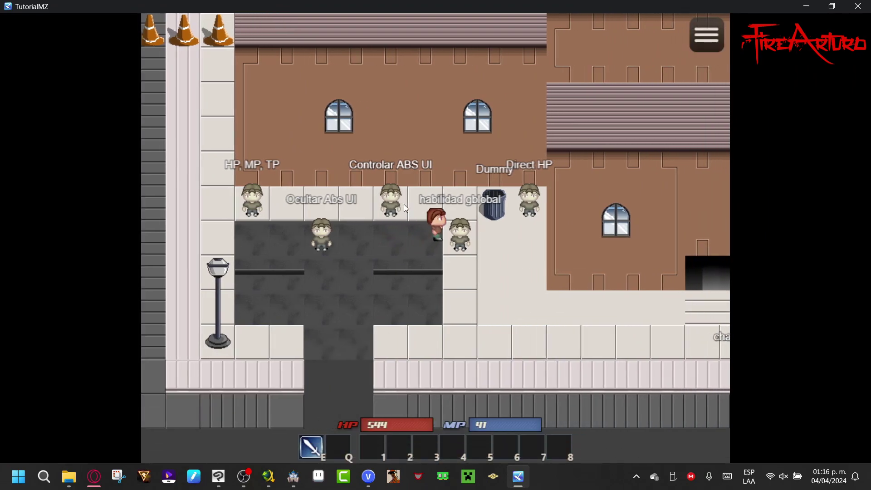
key(Up)
key(e)
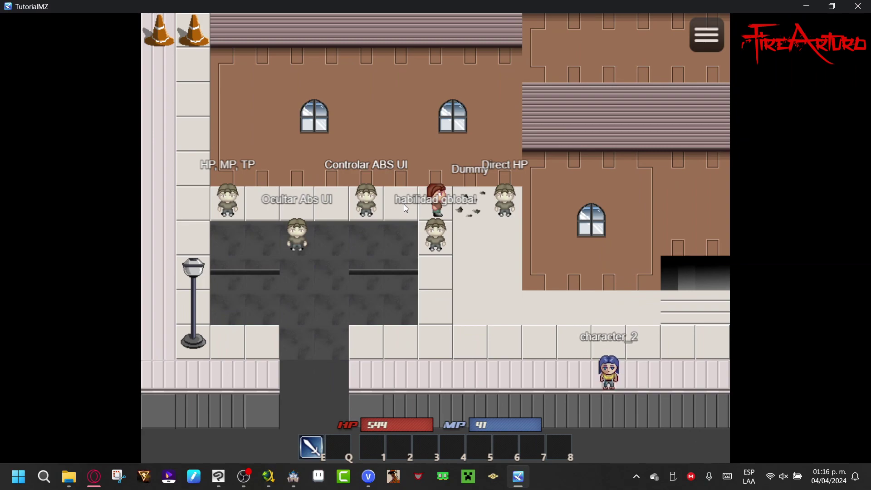
- Walk onto the destroyed Dummy's tile, check whether the Dummy respawns there, and close the playtest
key(Right)
key(Down)
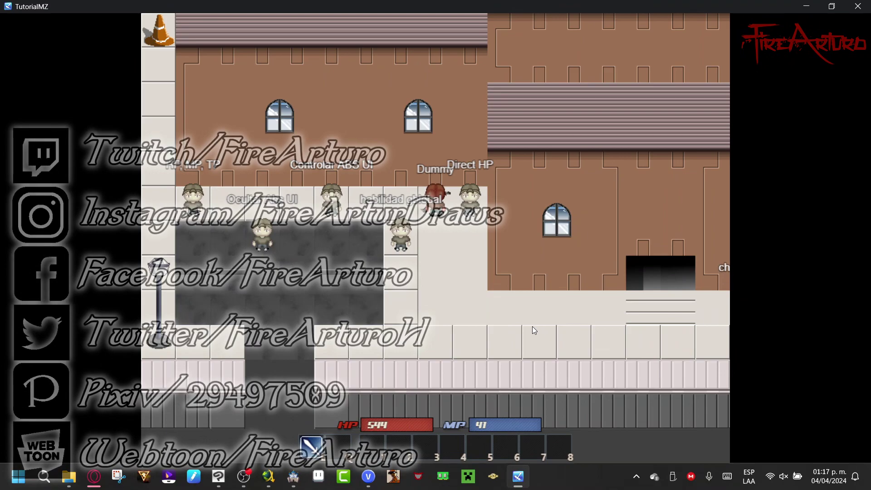
key(1)
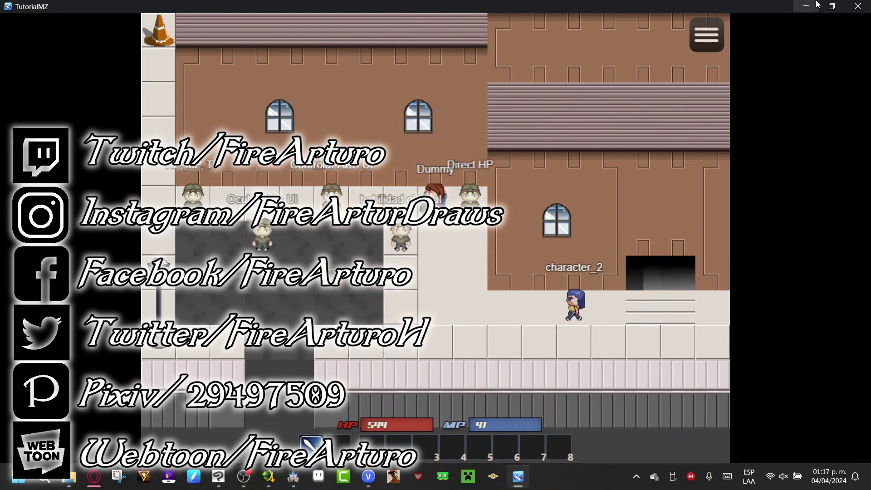
click(855, 6)
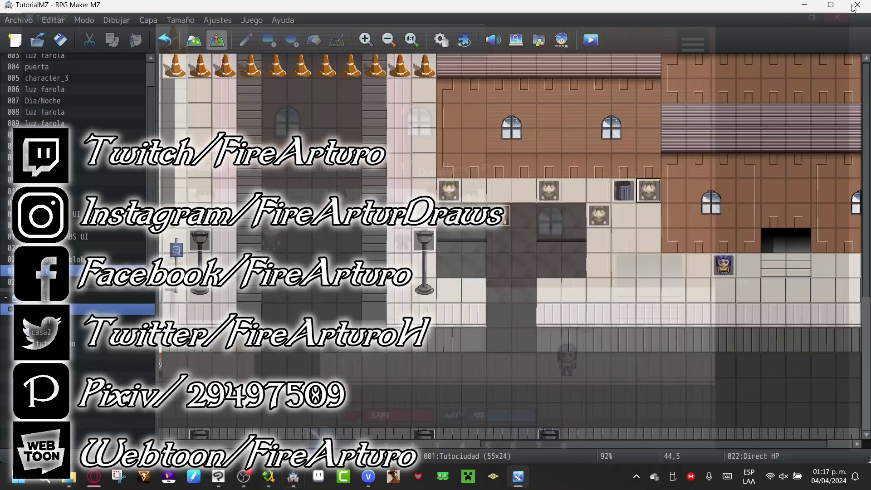
- Change the Desencadenante option on the Dummy event's second page and accept the event
double_click(626, 196)
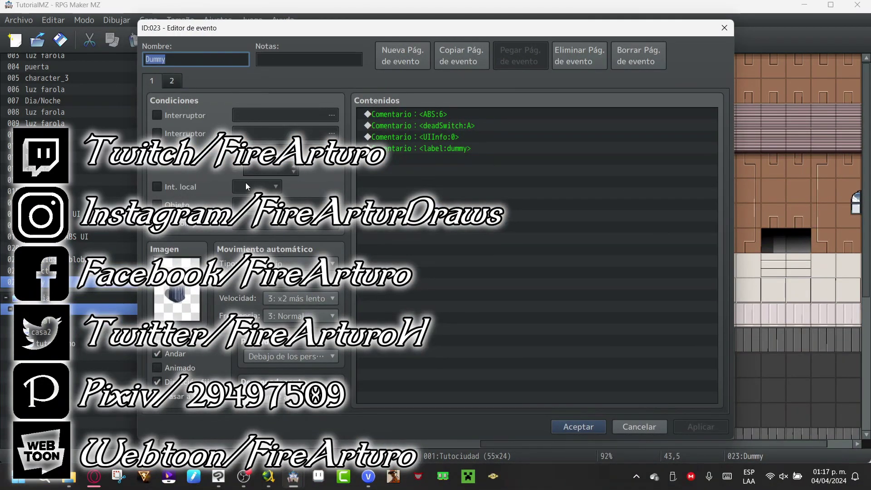
click(179, 80)
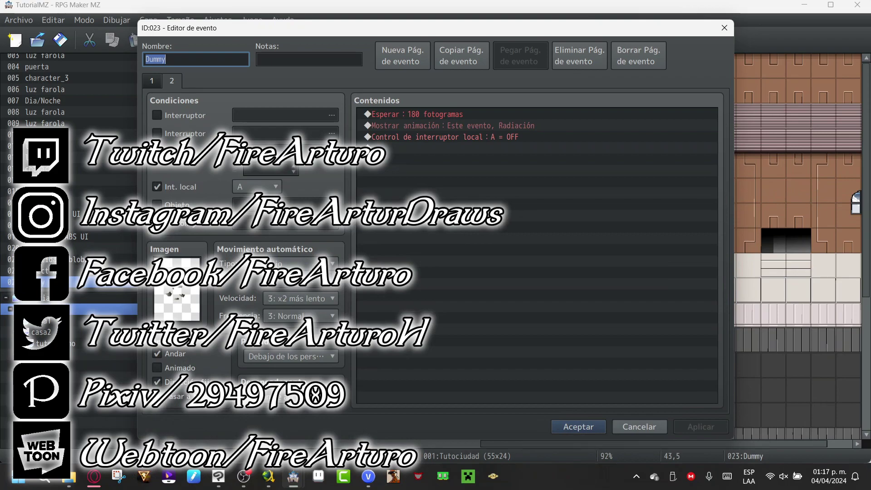
click(290, 396)
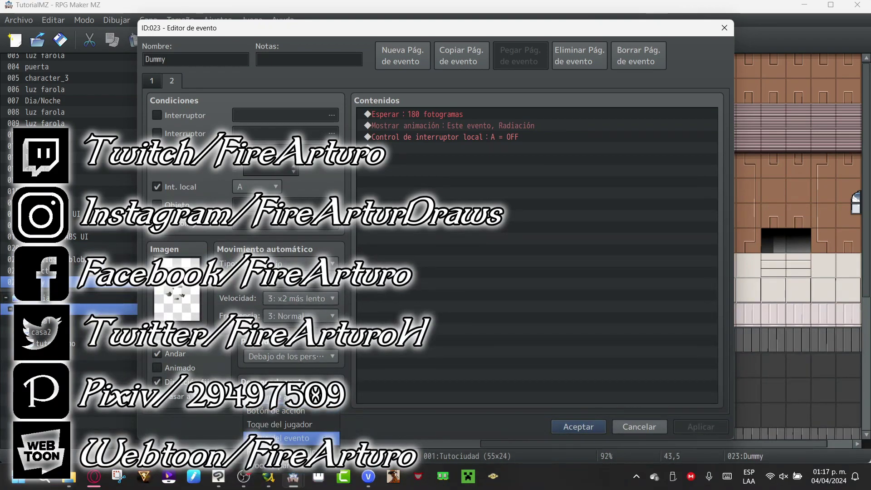
click(327, 423)
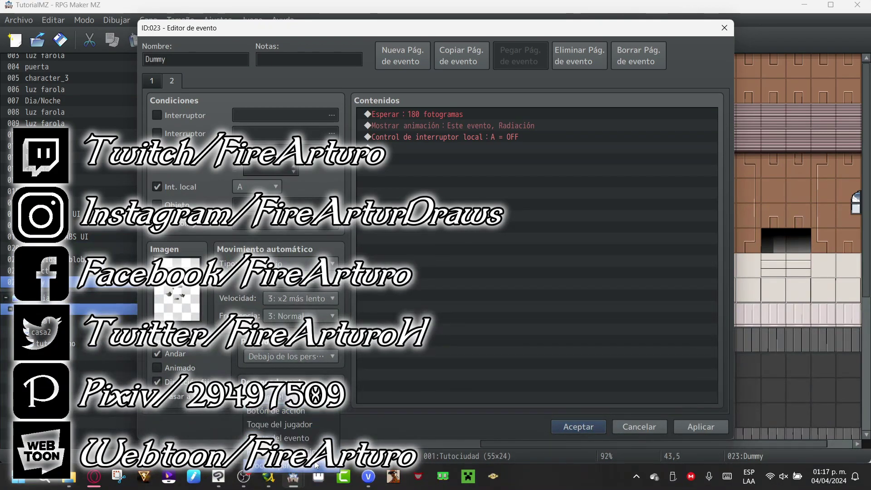
click(575, 427)
click(685, 311)
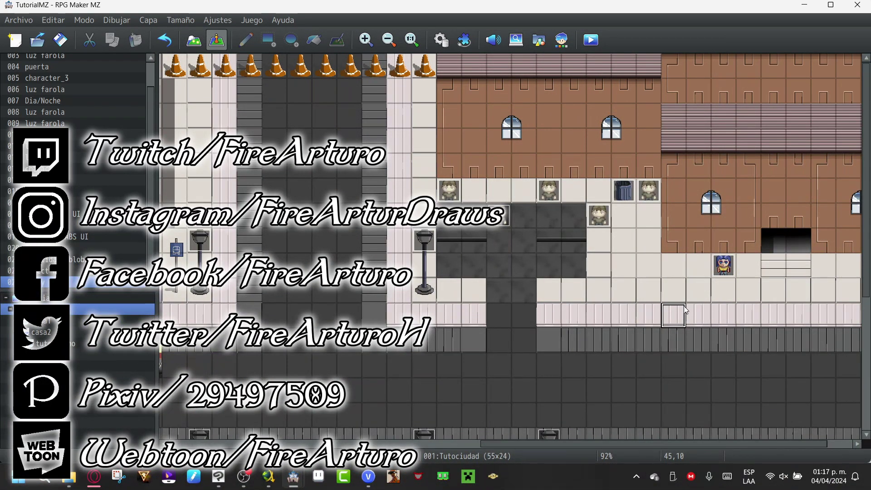
click(567, 287)
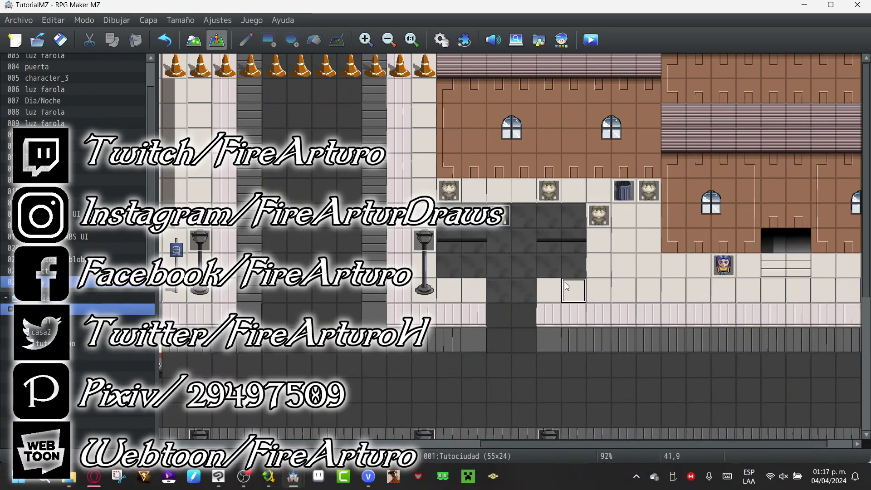